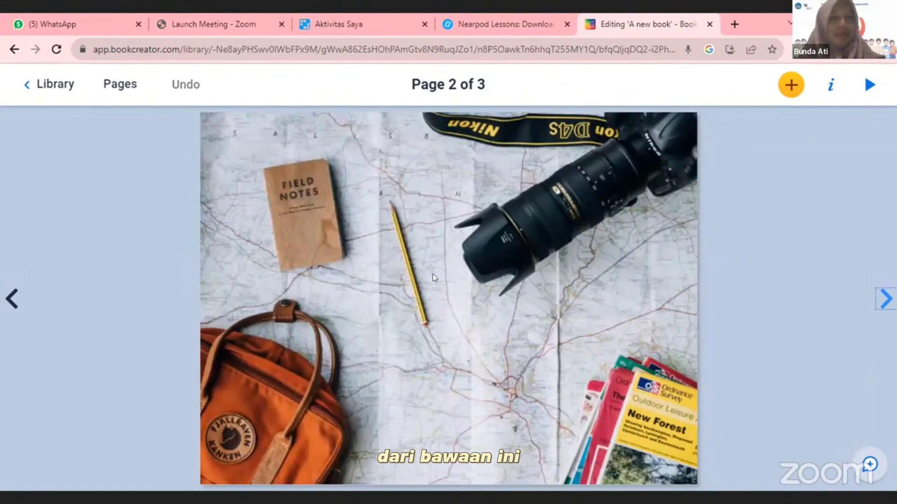
Delete the map and camera photo that fills page 2 of the book.
click(320, 191)
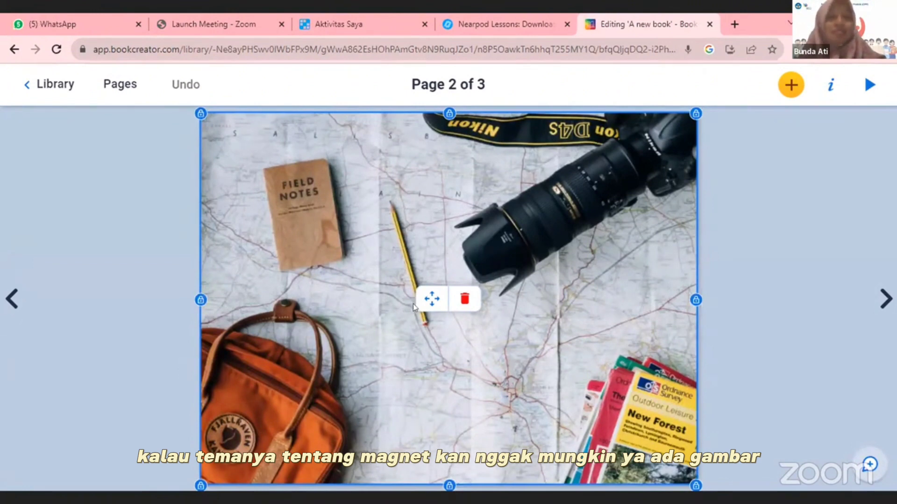
click(472, 303)
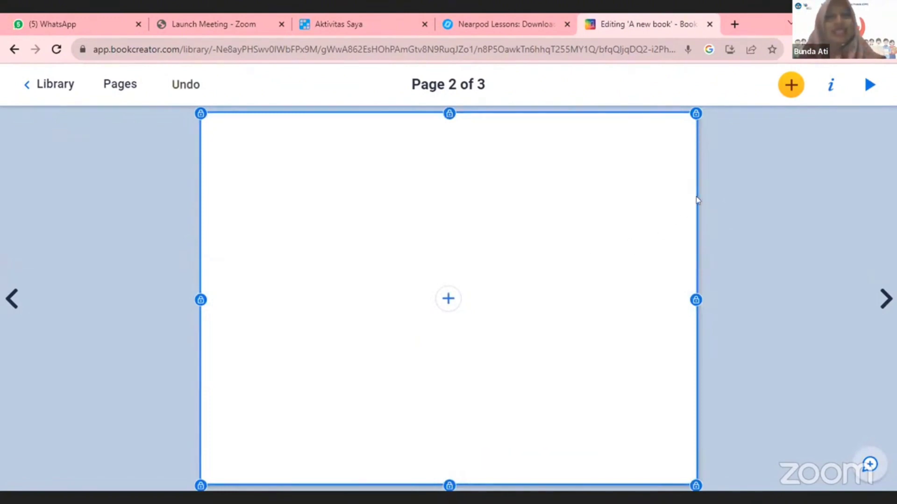
click(741, 203)
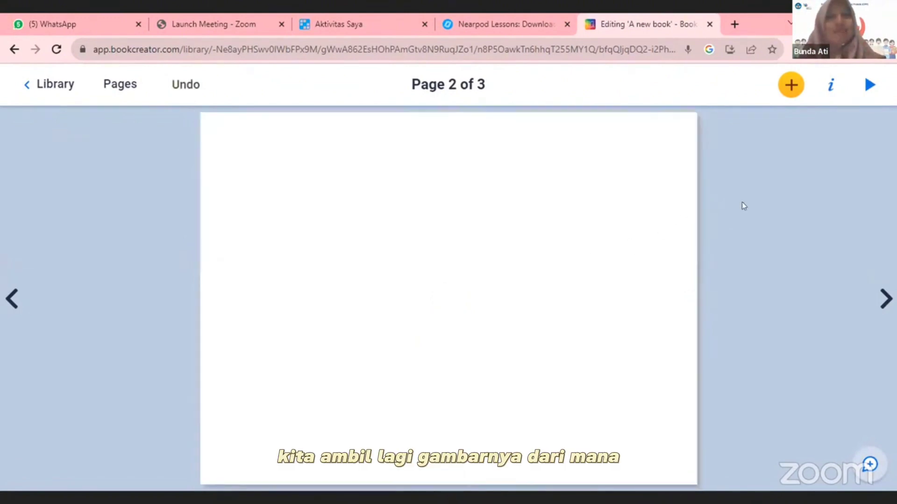
Search the image library for "anak belajar" and insert the cartoon of a boy reading a blue book on page 2.
click(792, 86)
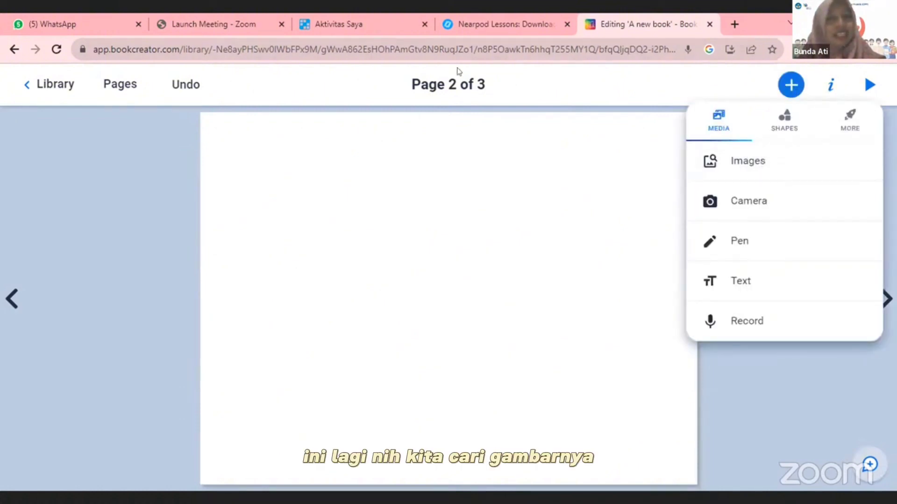
click(755, 161)
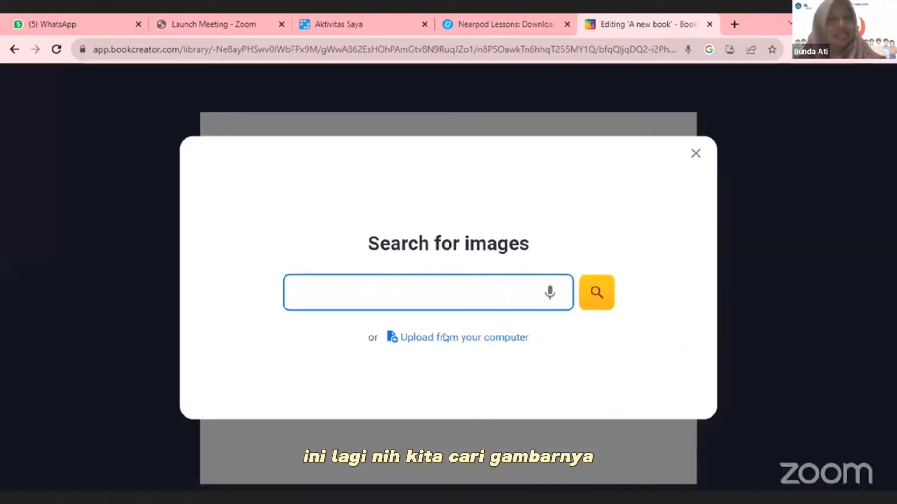
click(332, 291)
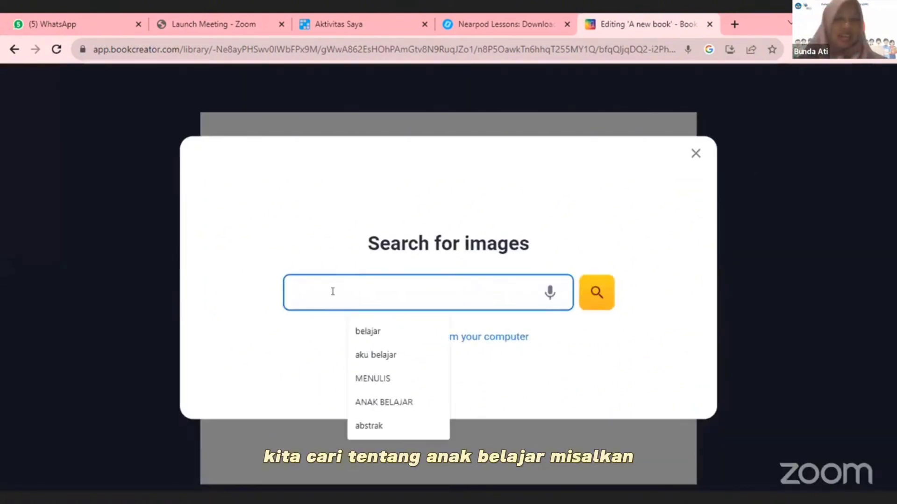
text(anak belajar)
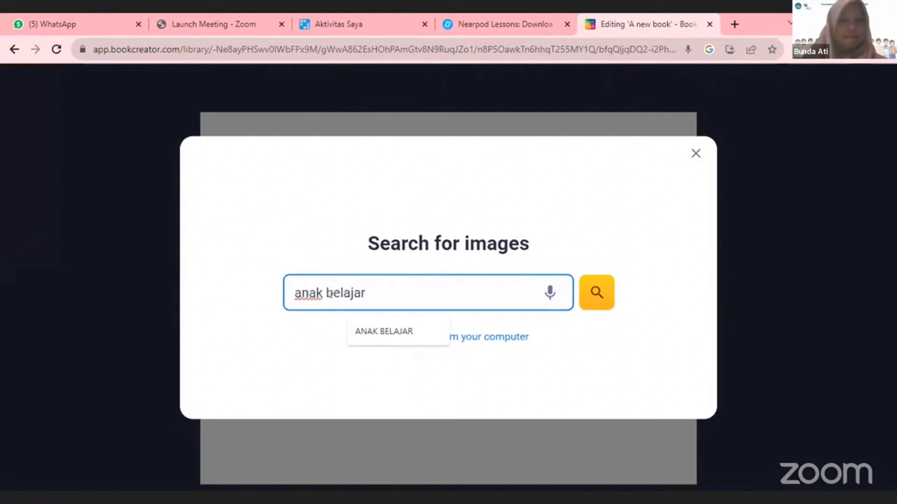
key(Return)
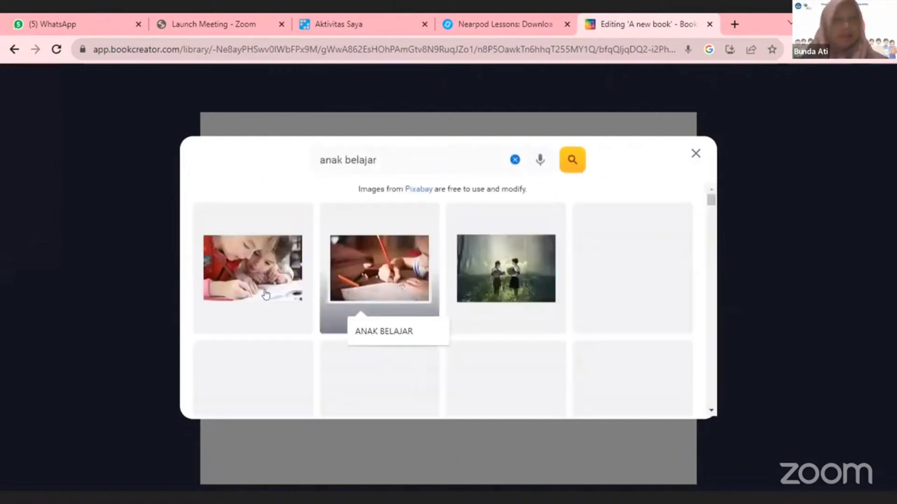
click(331, 302)
Shrink the reading boy picture to roughly a third of the page width and place it in the page's upper-left area.
drag(614, 125, 525, 217)
drag(439, 312, 397, 241)
drag(484, 401, 414, 330)
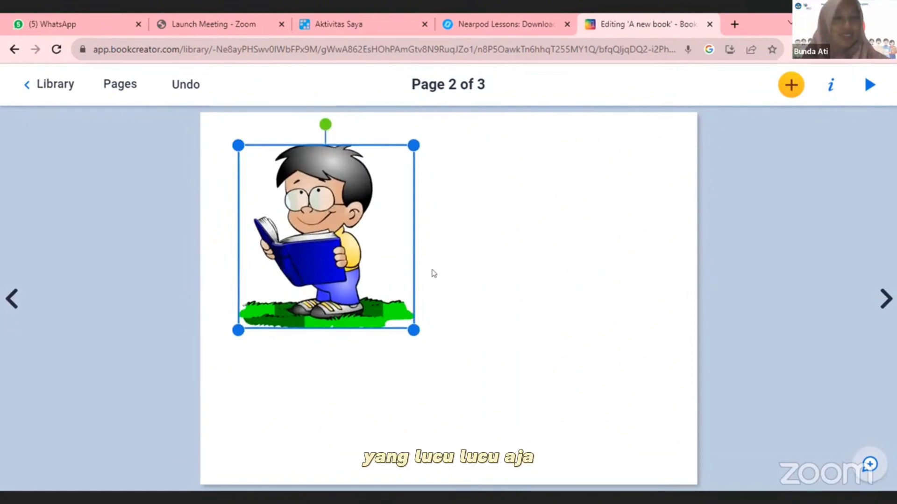
click(526, 260)
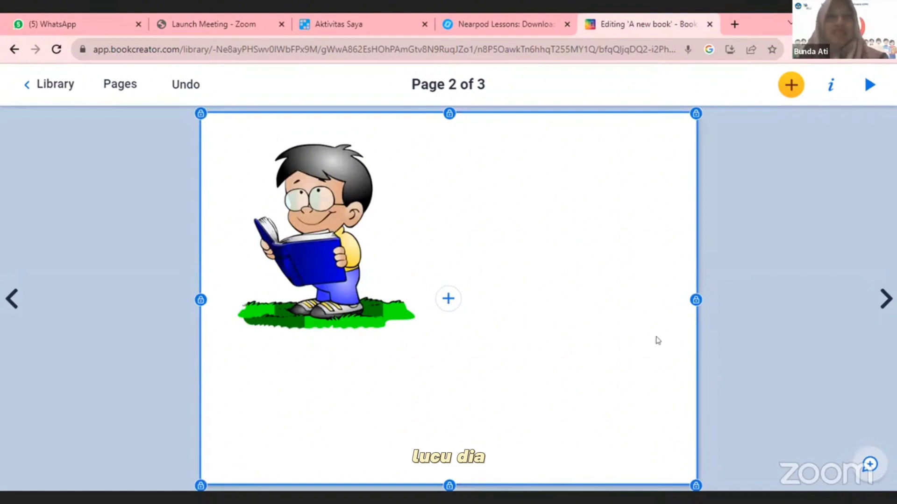
click(798, 302)
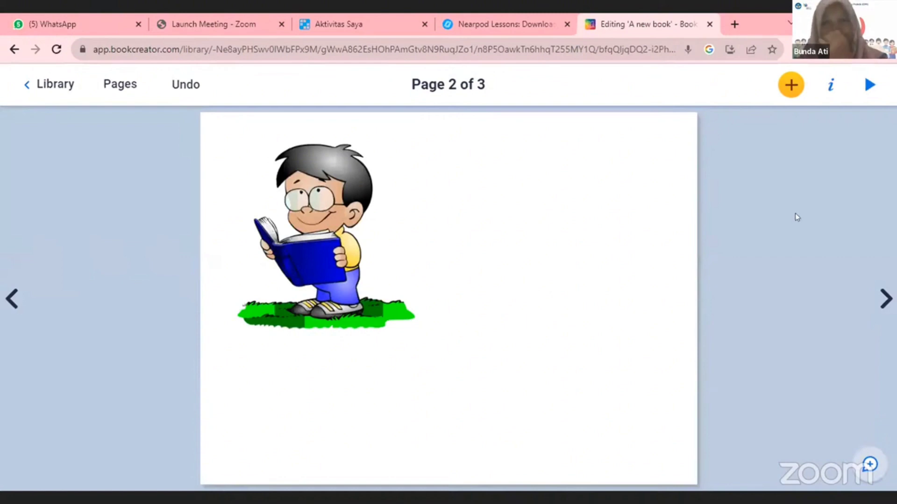
click(331, 216)
drag(331, 216, 331, 226)
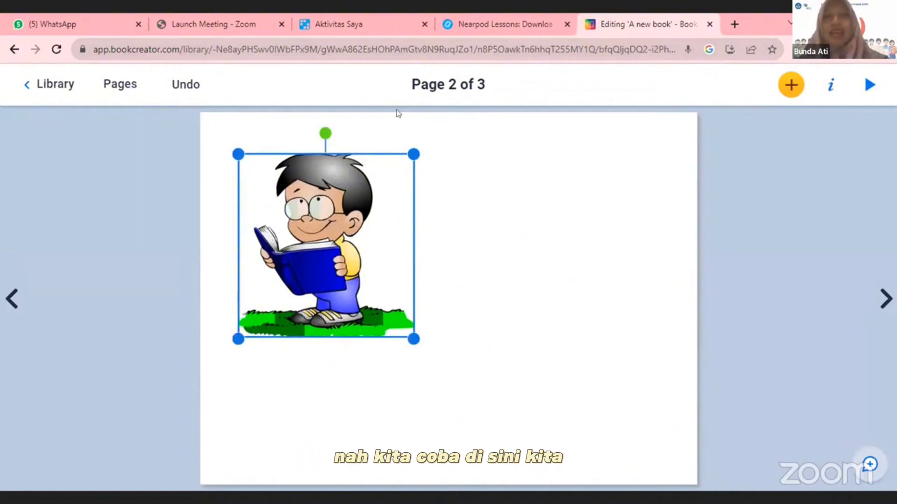
Search Google for "materi magnet" in a new browser tab.
click(734, 24)
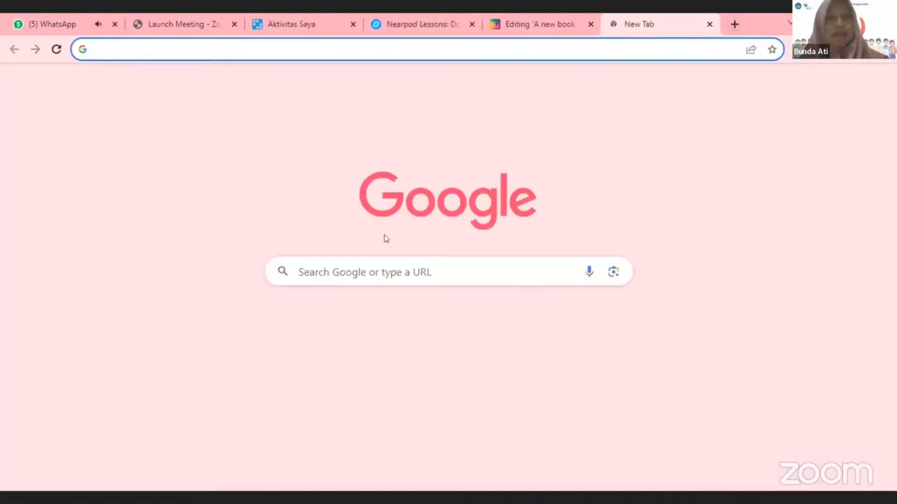
click(305, 274)
text(ma)
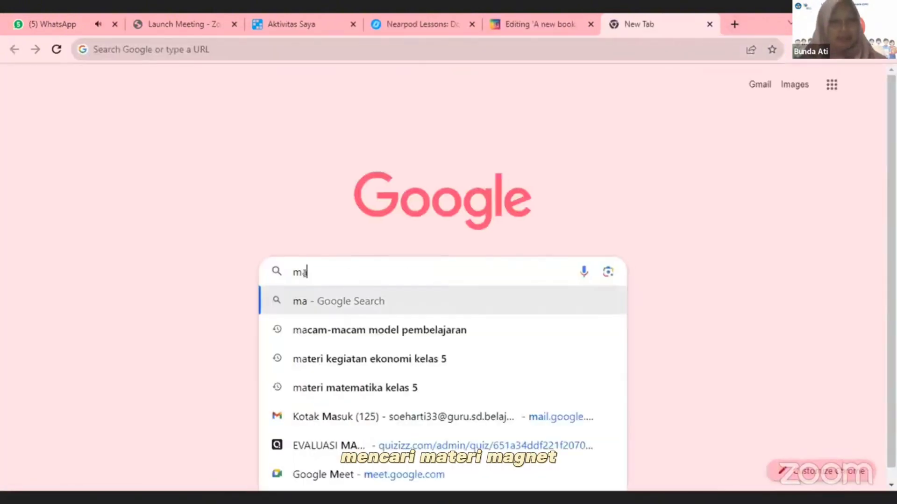
text(teri magn)
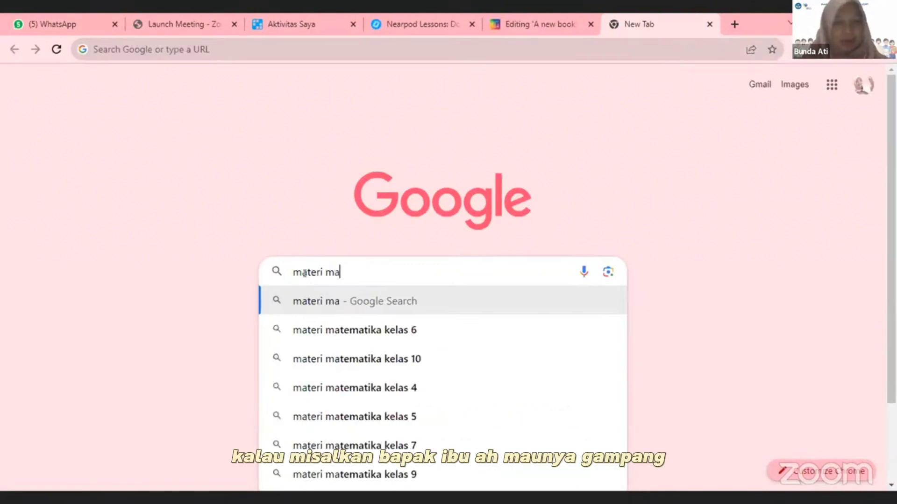
text(et)
key(Return)
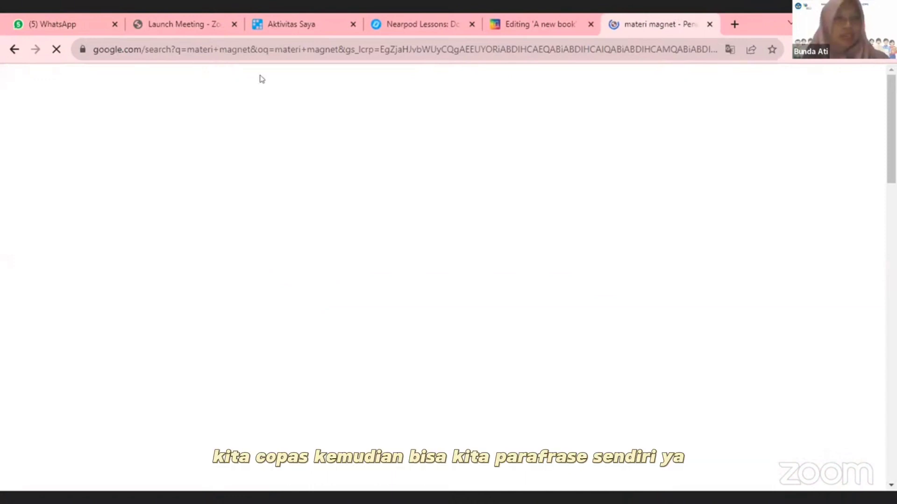
Open the Gramedia article on magnets and copy the heading "A. Pengertian Magnet" with its first two paragraphs.
click(204, 248)
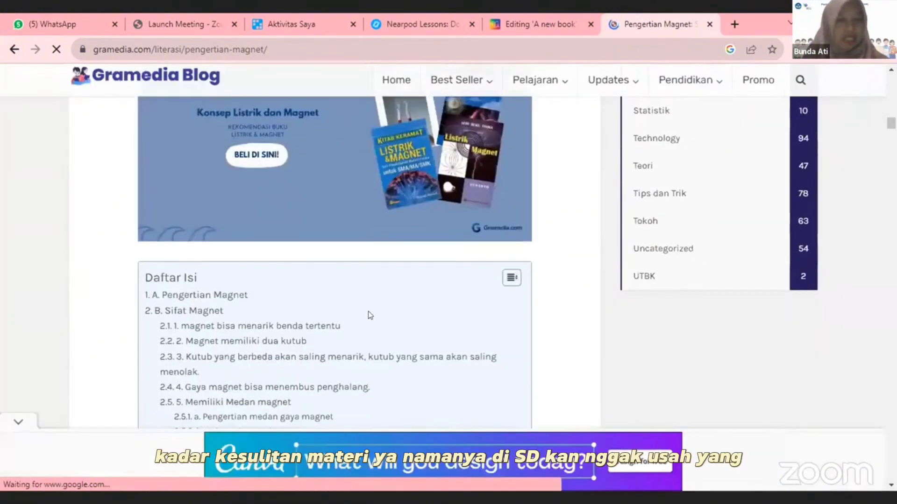
scroll(368, 312, down, 9)
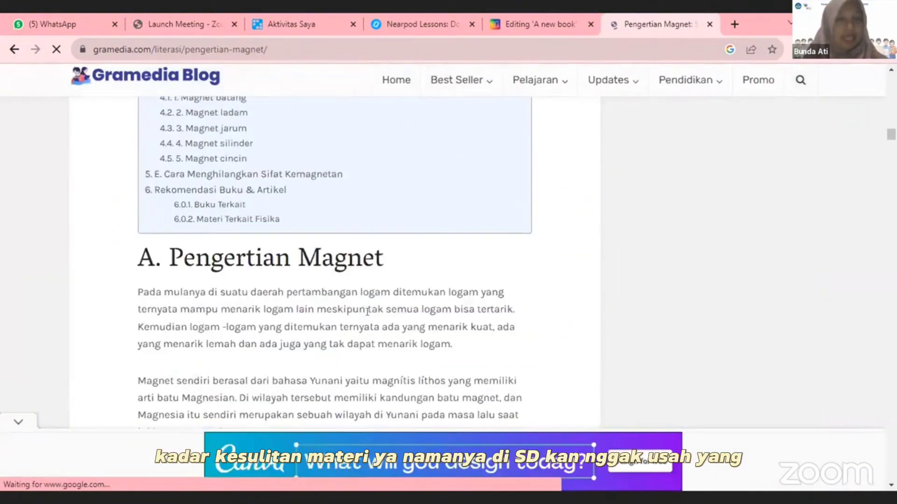
scroll(368, 311, down, 3)
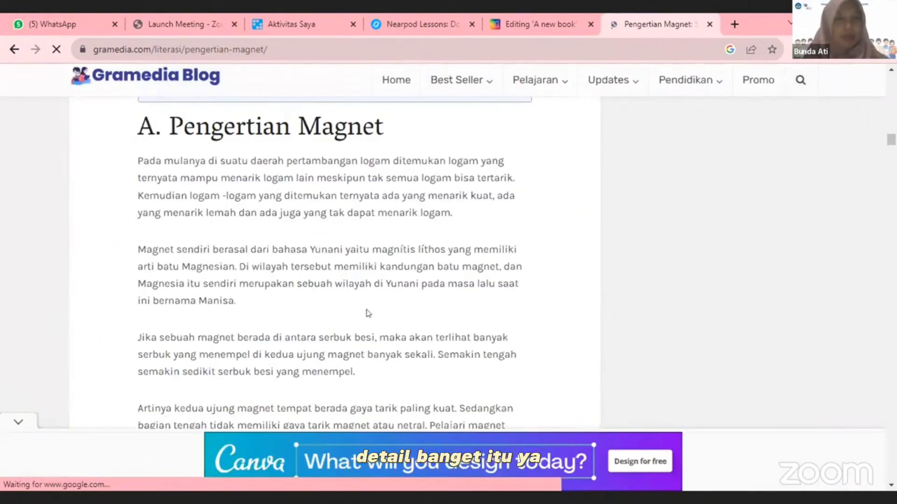
scroll(353, 310, up, 2)
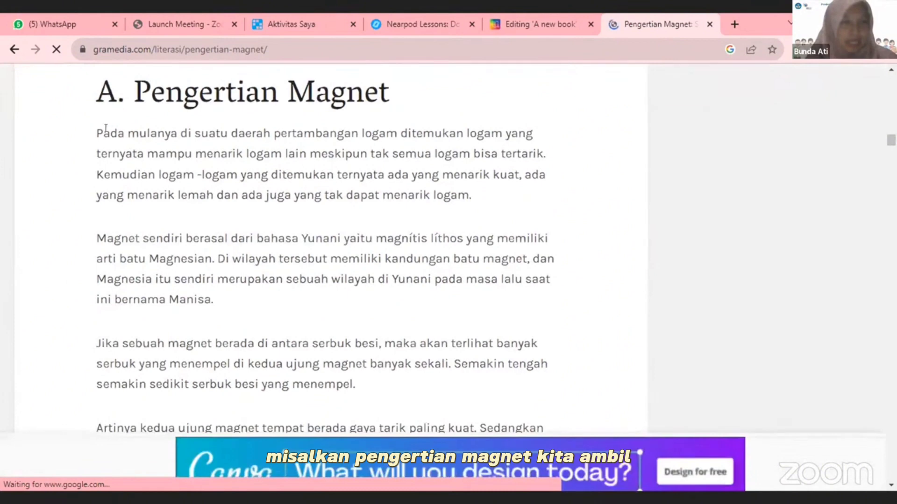
scroll(140, 165, up, 1)
drag(103, 154, 215, 369)
right_click(303, 200)
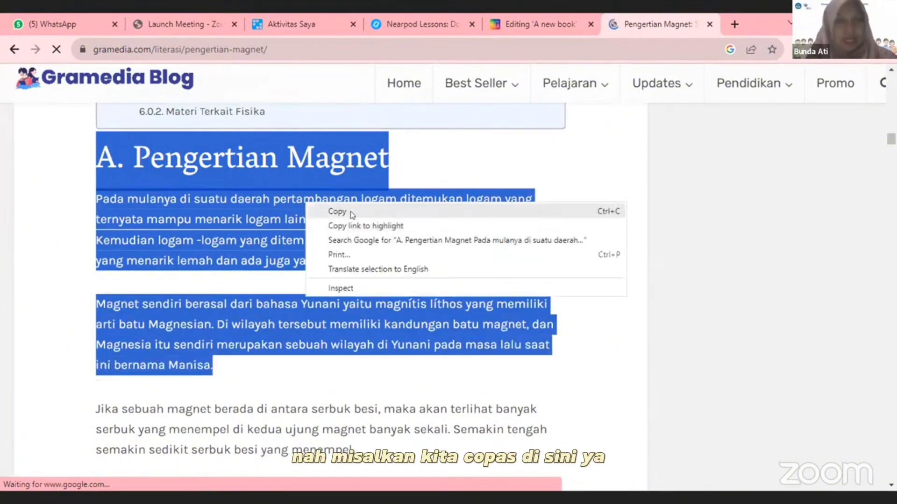
click(351, 208)
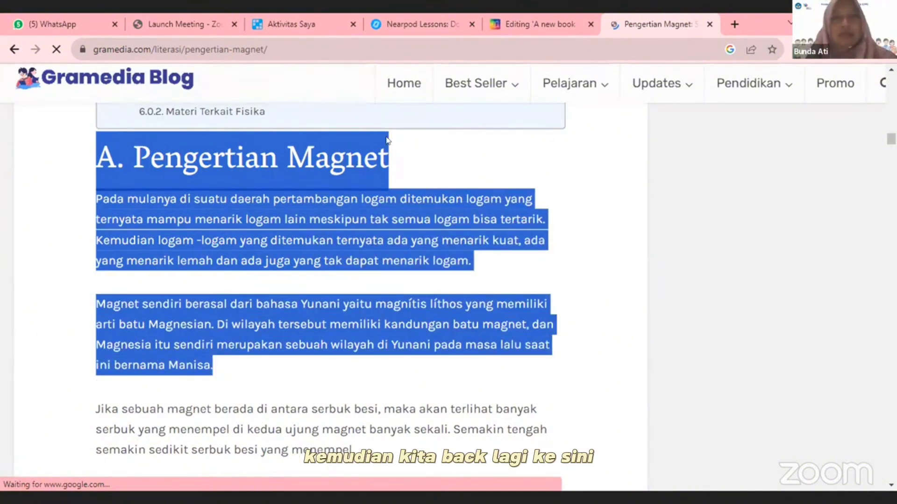
Switch back to Book Creator, add a text box containing the copied magnet passage, and place it below the boy picture.
click(542, 23)
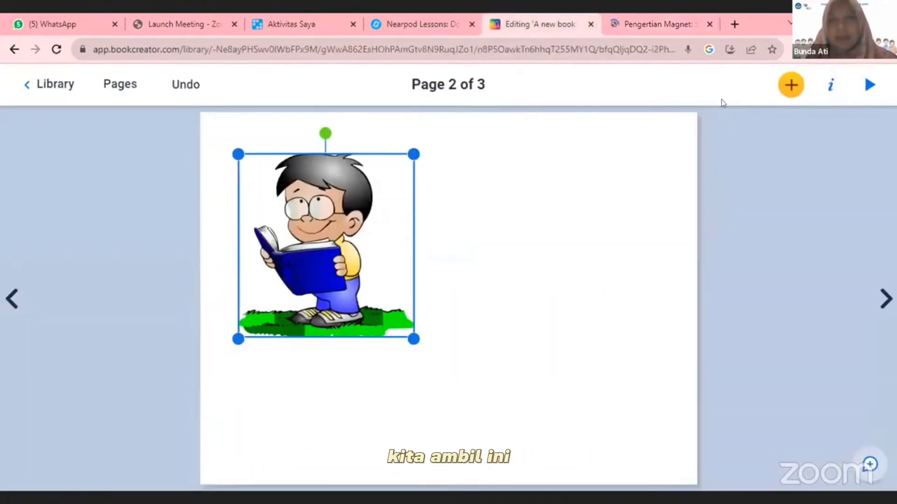
click(790, 85)
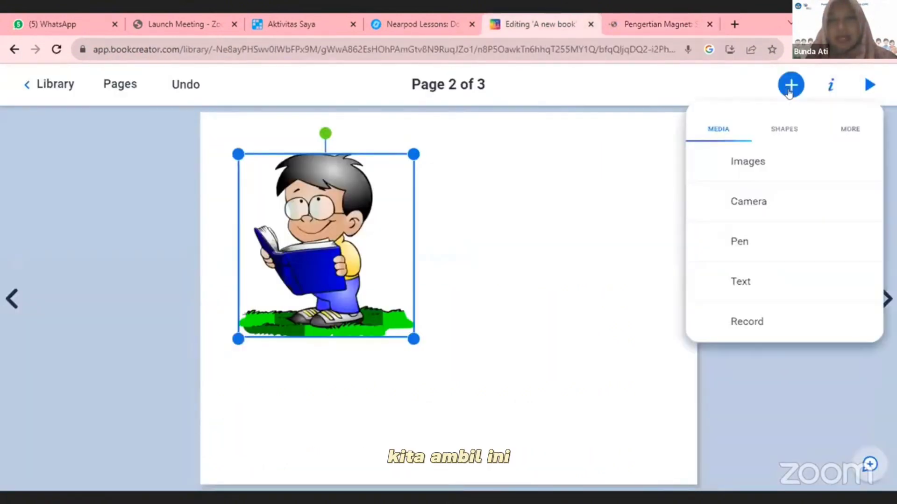
click(731, 292)
click(733, 203)
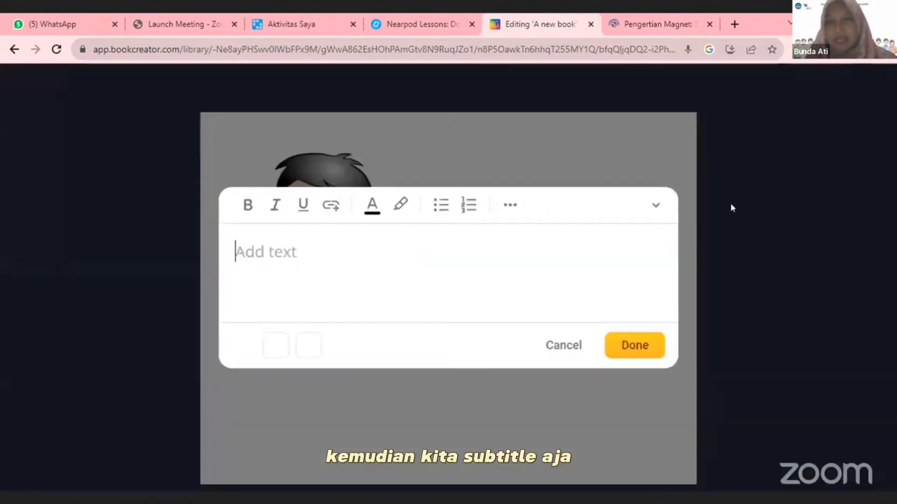
right_click(239, 257)
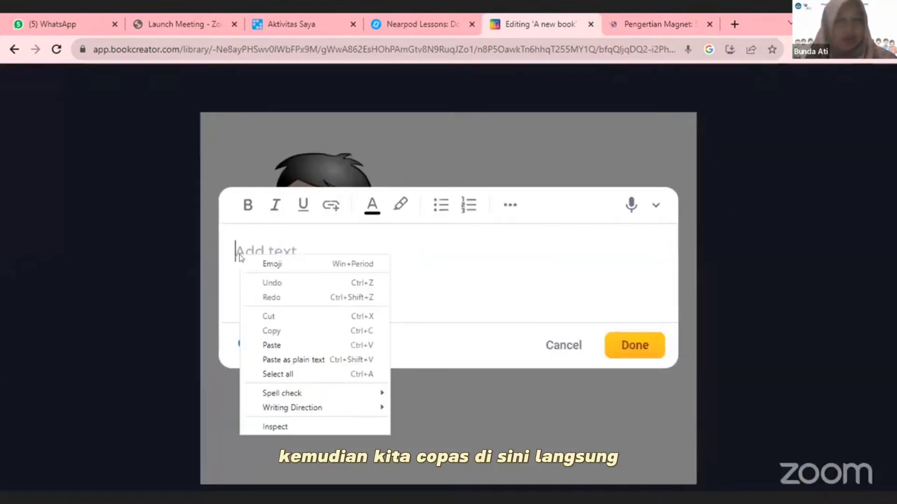
click(271, 345)
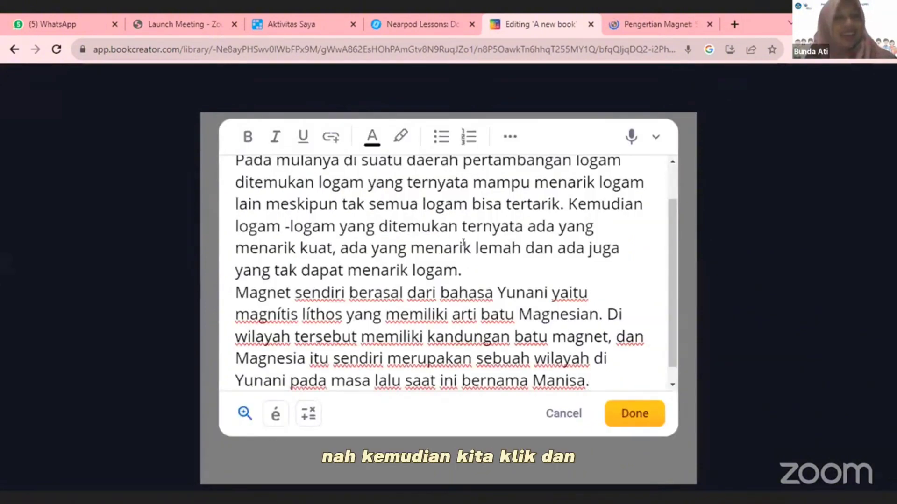
click(634, 414)
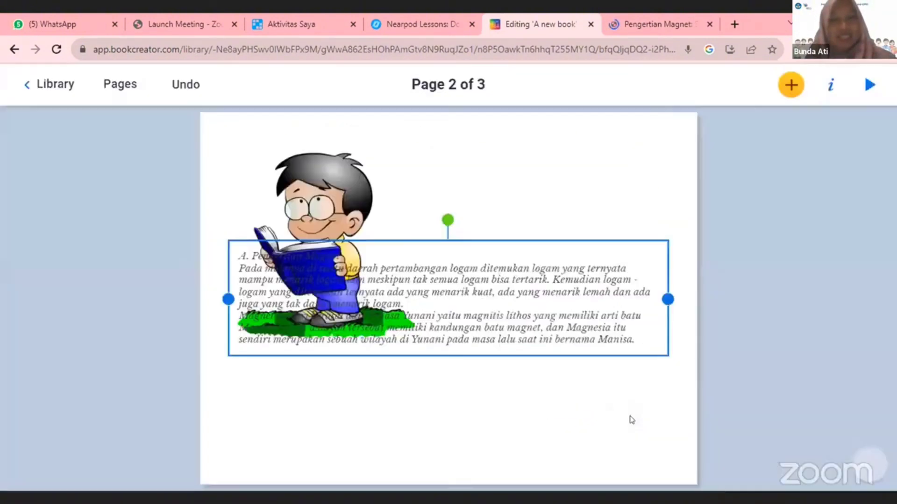
drag(466, 308, 454, 411)
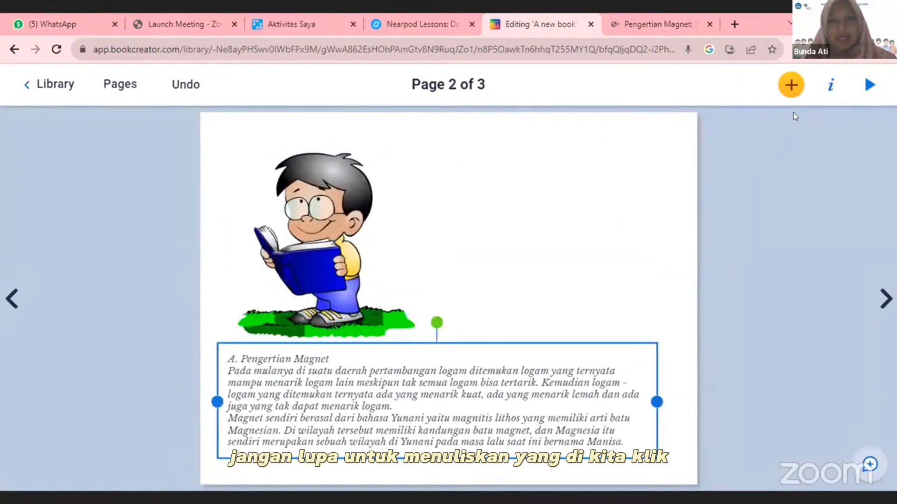
Make the entire magnet passage in the text box bold.
double_click(513, 385)
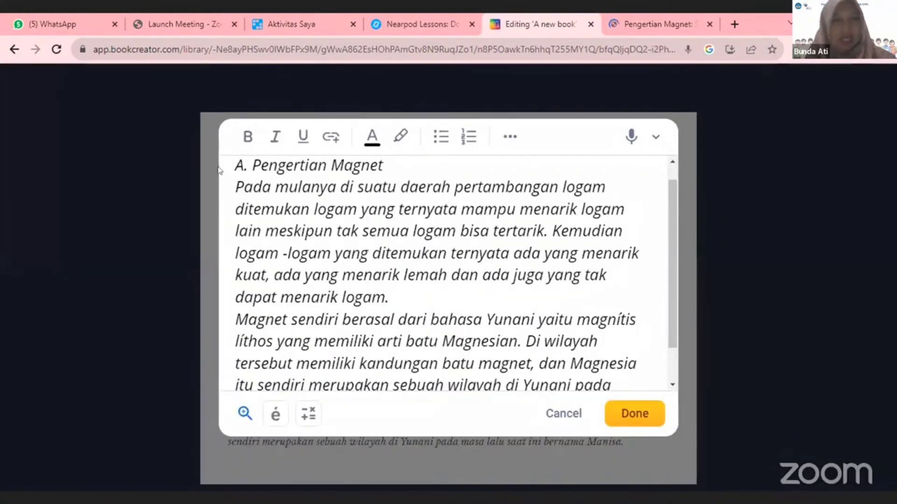
drag(231, 166, 525, 320)
click(292, 219)
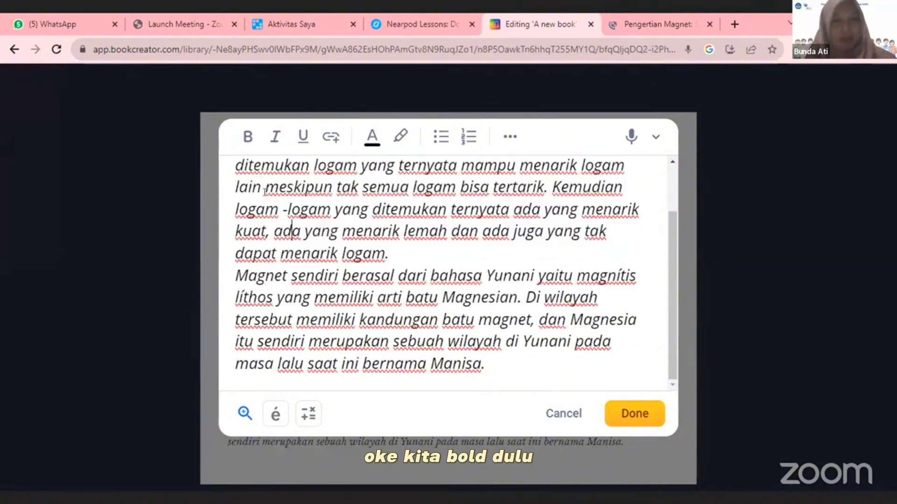
scroll(291, 219, up, 2)
drag(235, 183, 590, 355)
scroll(303, 173, up, 3)
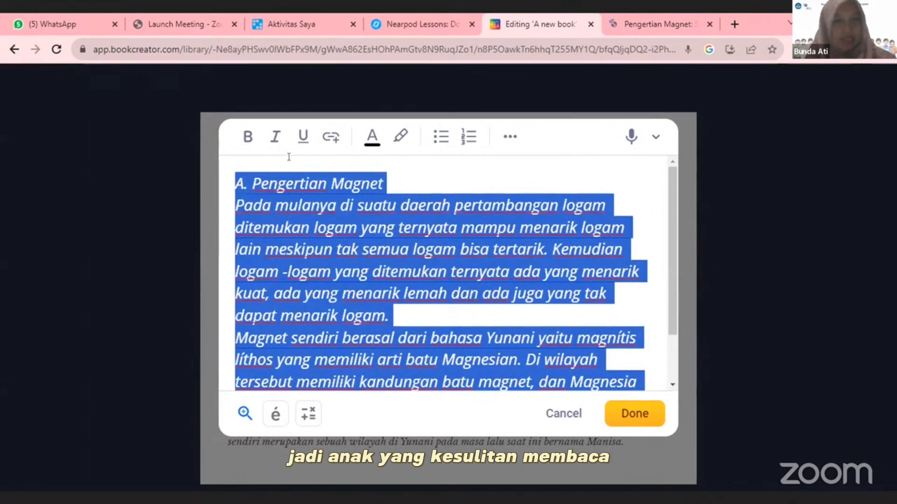
key(ctrl+b)
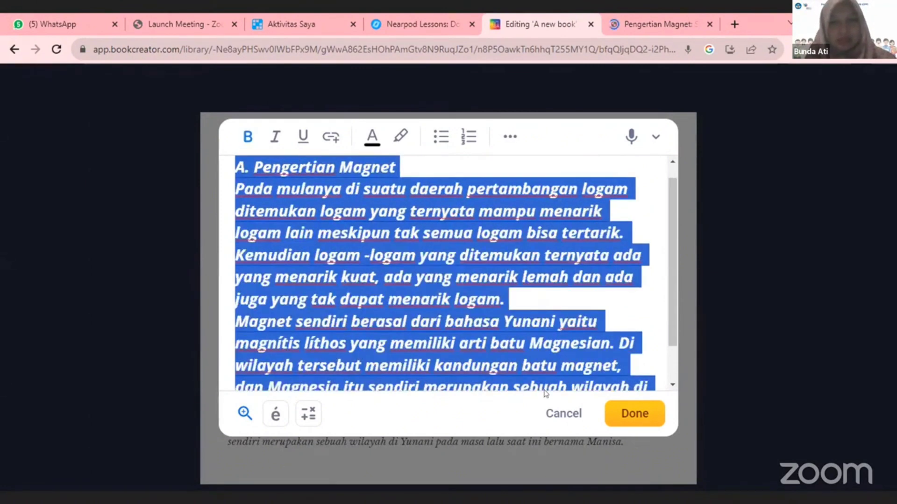
click(632, 413)
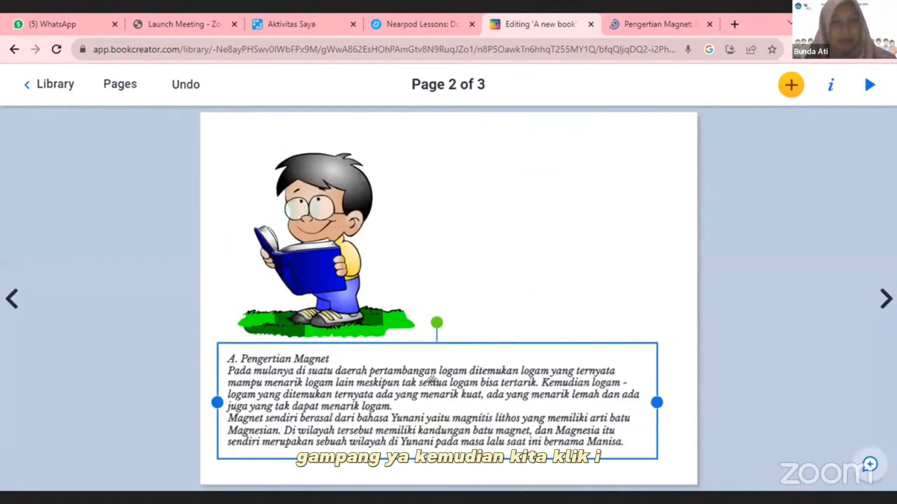
Set the font size of the magnet passage to 21.
click(831, 91)
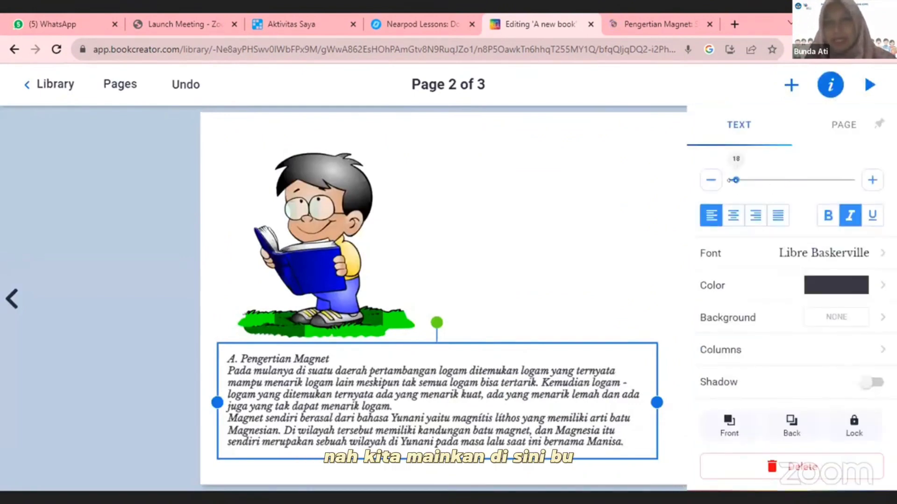
mouse_move(736, 181)
mouse_down()
mouse_move(789, 179)
mouse_move(735, 178)
mouse_up()
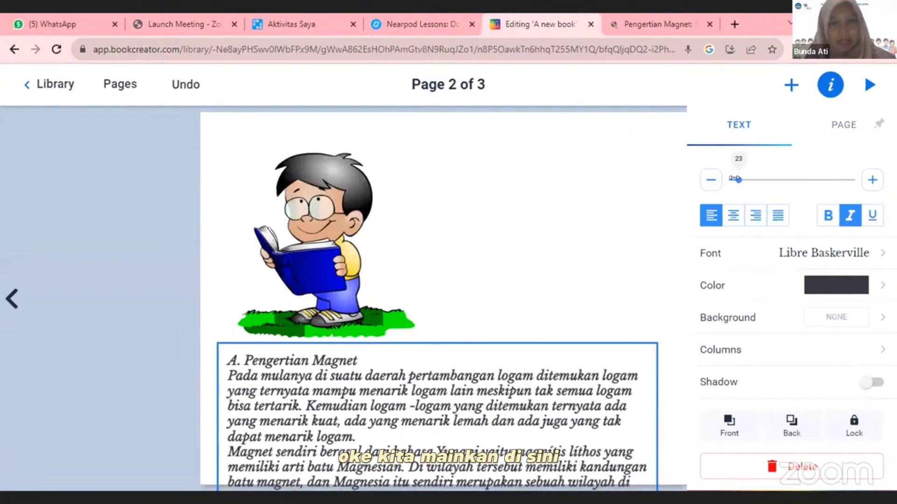
click(710, 180)
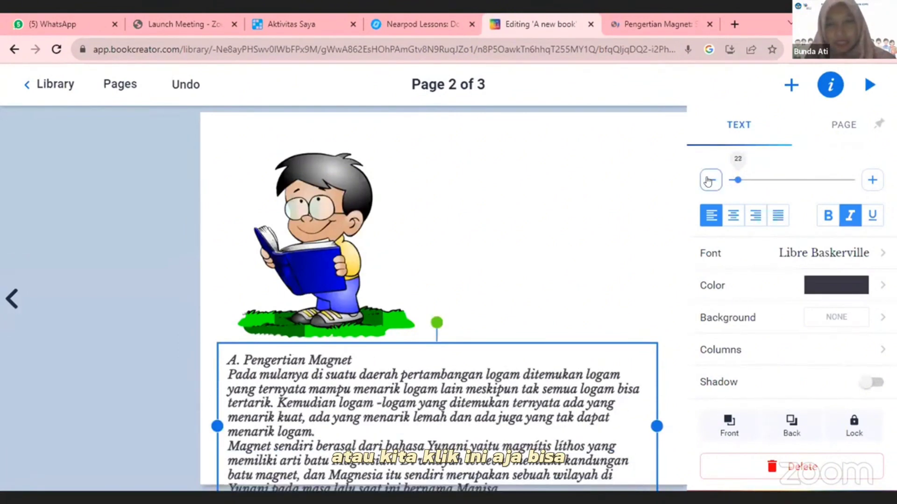
click(708, 181)
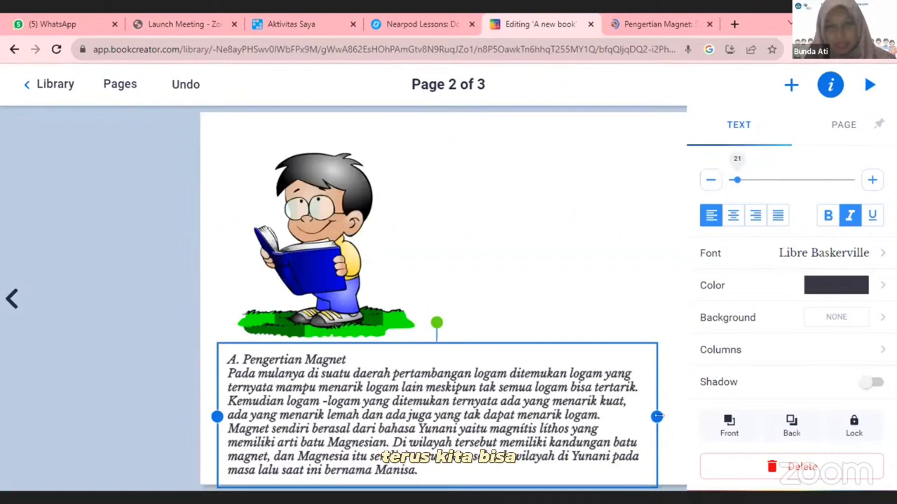
Narrow the magnet text box to about half the page width and move it beside the boy picture.
drag(656, 417, 534, 432)
drag(465, 363, 575, 201)
drag(327, 276, 376, 283)
drag(449, 287, 473, 266)
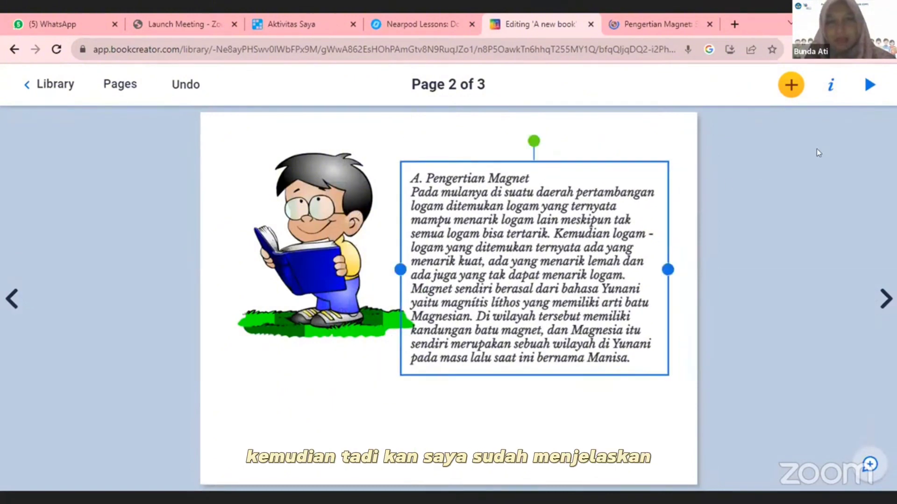
Try centre alignment on the magnet passage, then justify the text.
click(827, 92)
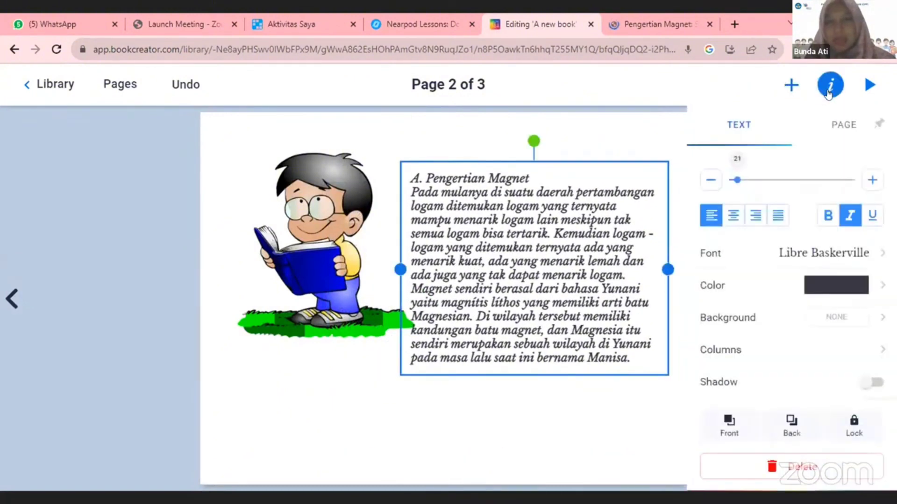
click(734, 218)
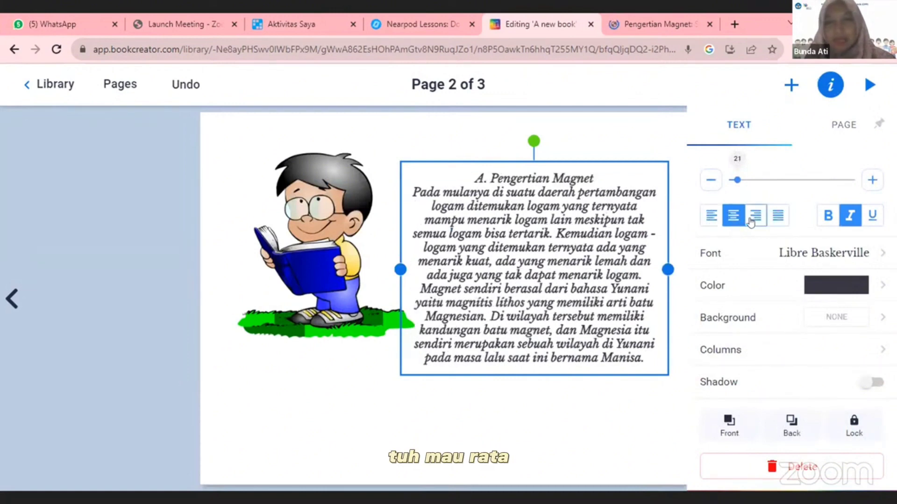
click(777, 216)
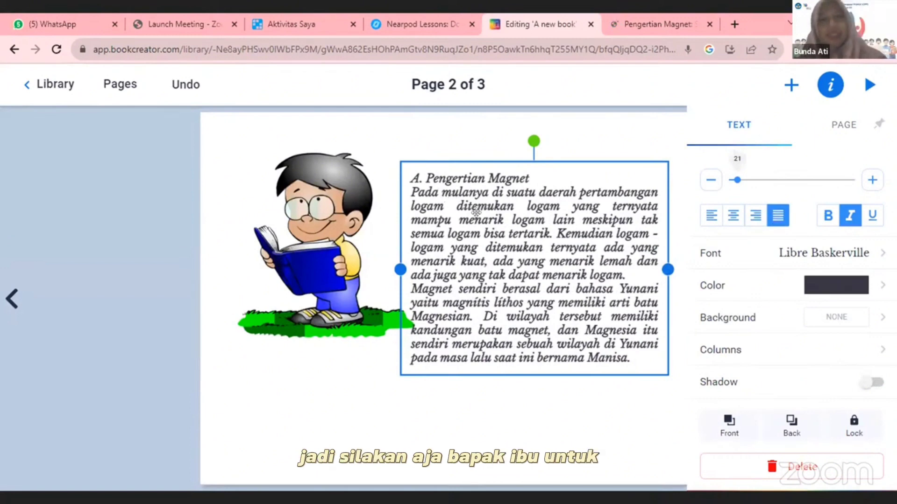
Reposition the boy picture and the magnet text box so they sit side by side around mid-height of the page, without overlapping.
drag(478, 214, 477, 227)
drag(326, 268, 311, 299)
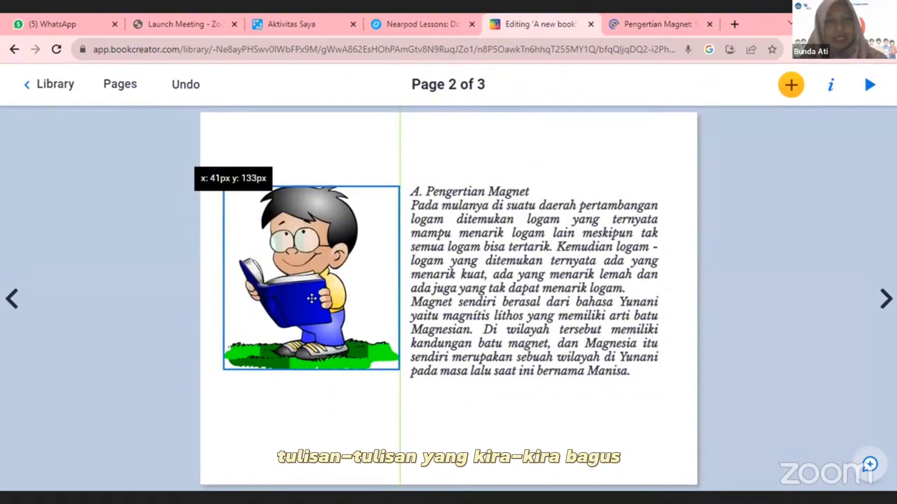
drag(310, 298, 310, 299)
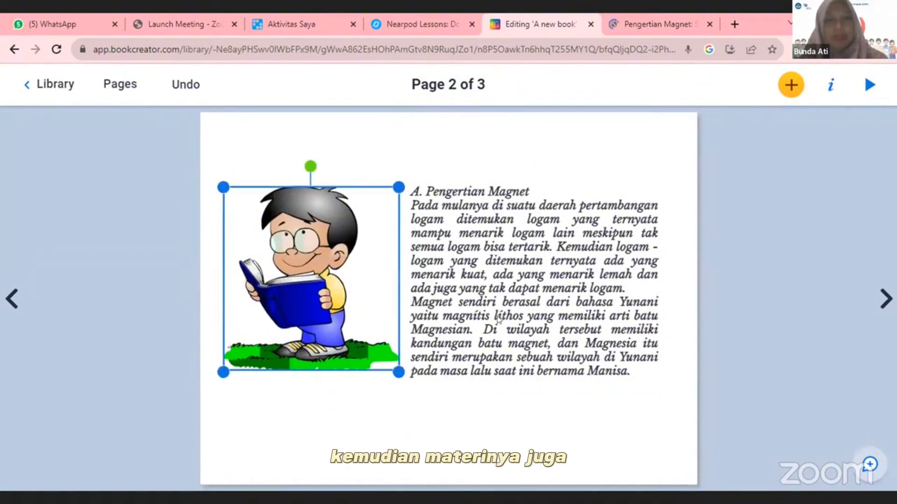
mouse_move(500, 301)
mouse_down()
mouse_move(501, 283)
mouse_move(501, 299)
mouse_up()
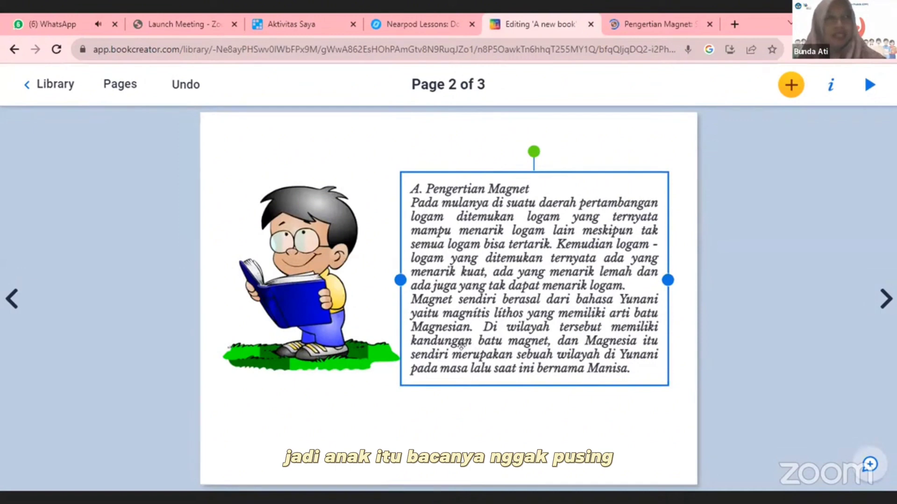
click(483, 434)
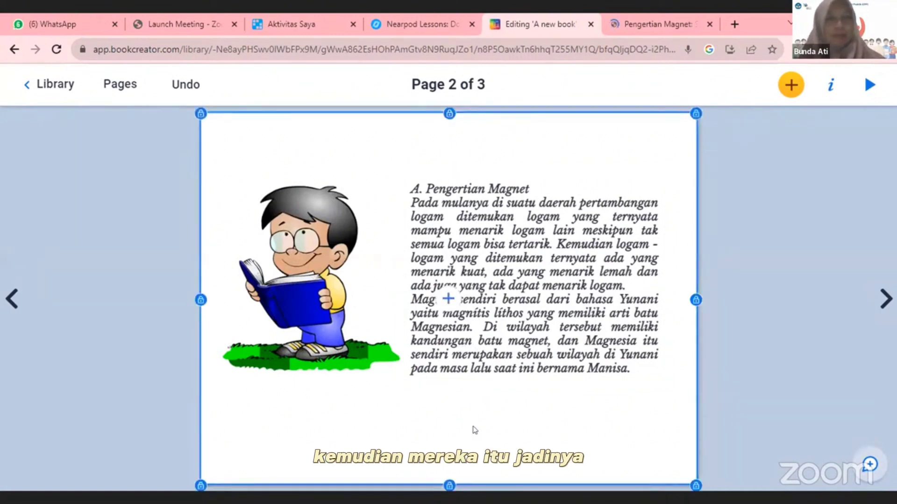